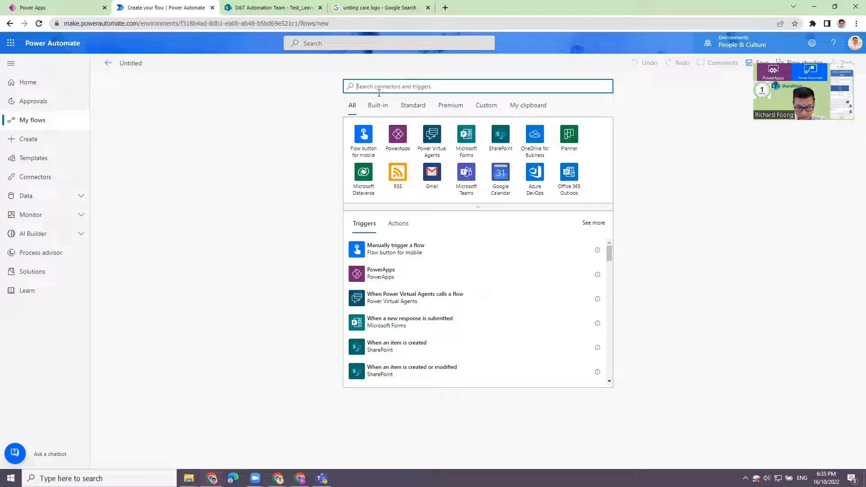
# Start the flow with the SharePoint trigger "When an item is created"
pyautogui.write('sharepoint')
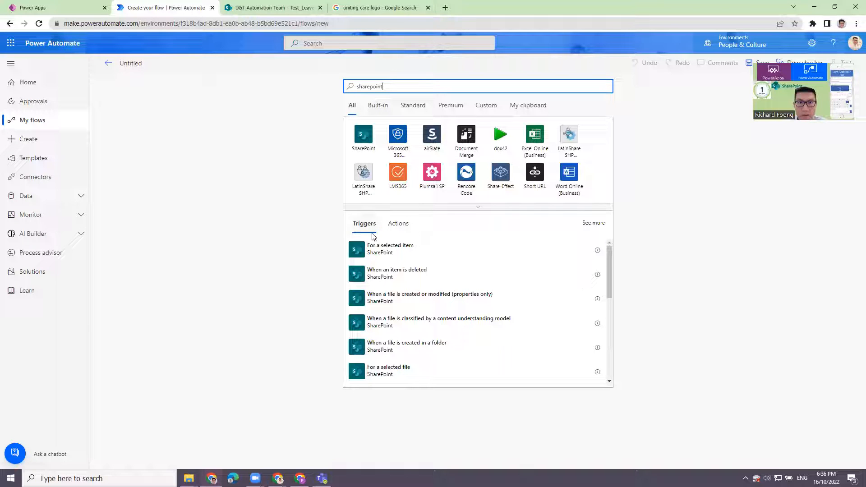
pyautogui.click(369, 138)
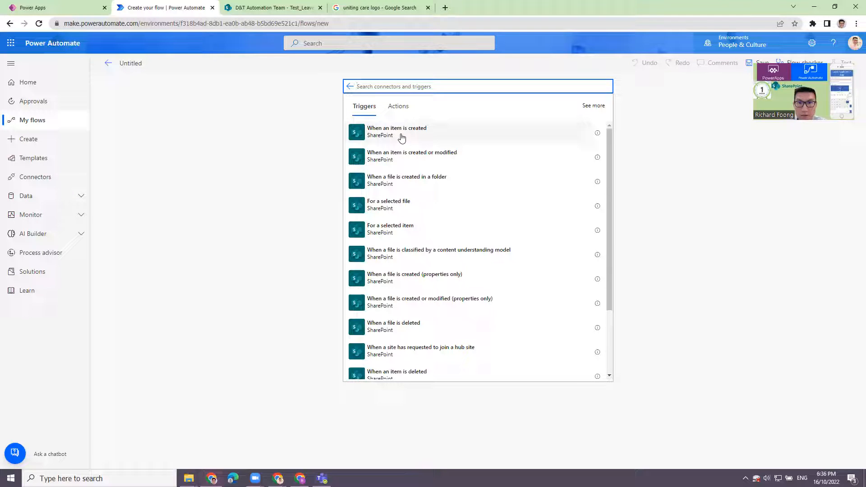
pyautogui.click(402, 135)
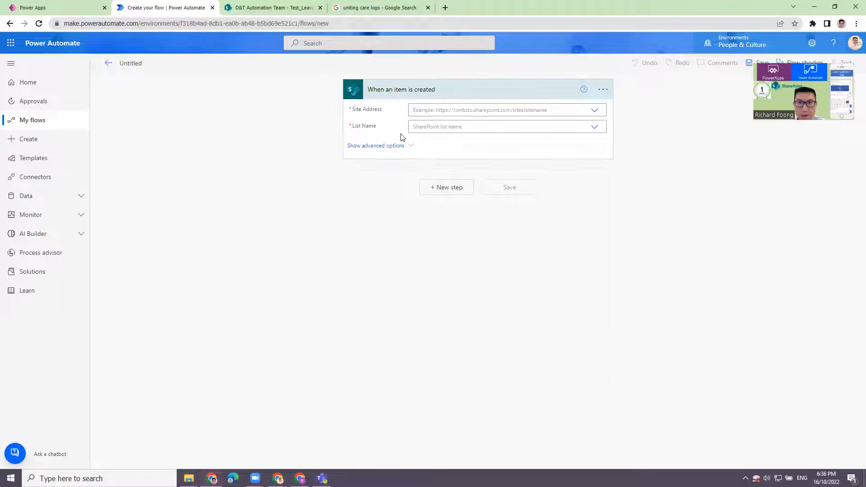
# Point the trigger to the D&T Automation Team site and the Test_LeaveApplication_Demo list, and expand its advanced options
pyautogui.click(596, 110)
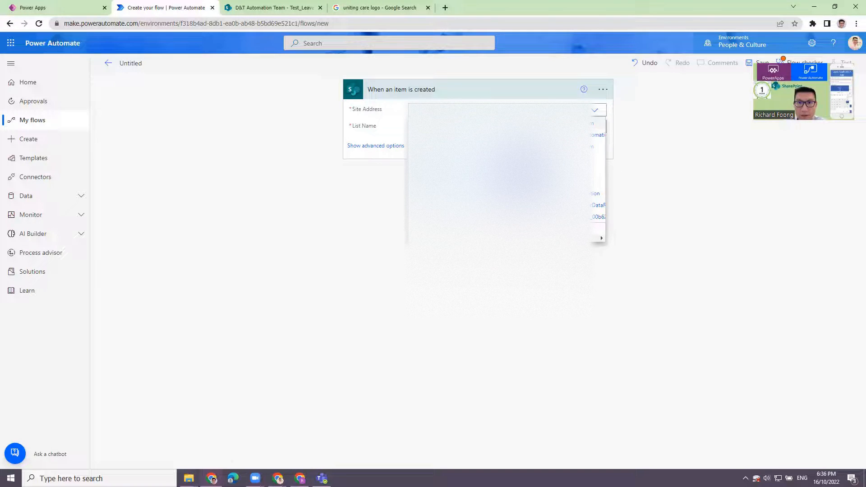
pyautogui.click(506, 135)
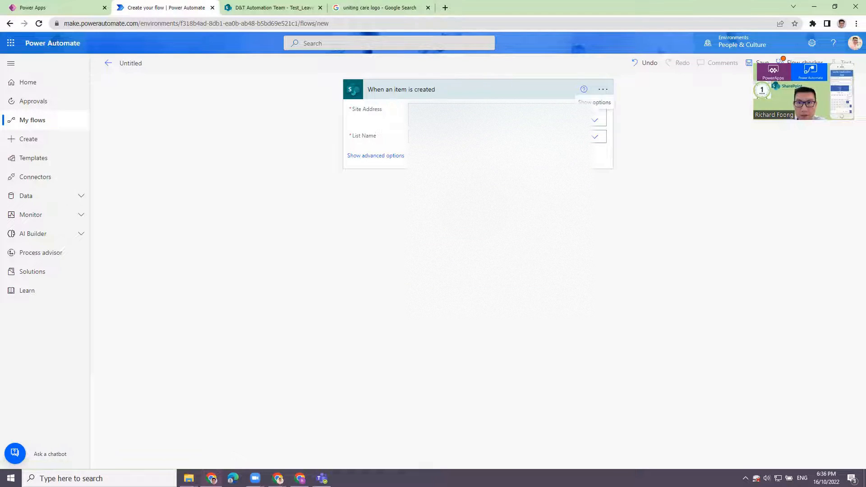
pyautogui.click(595, 141)
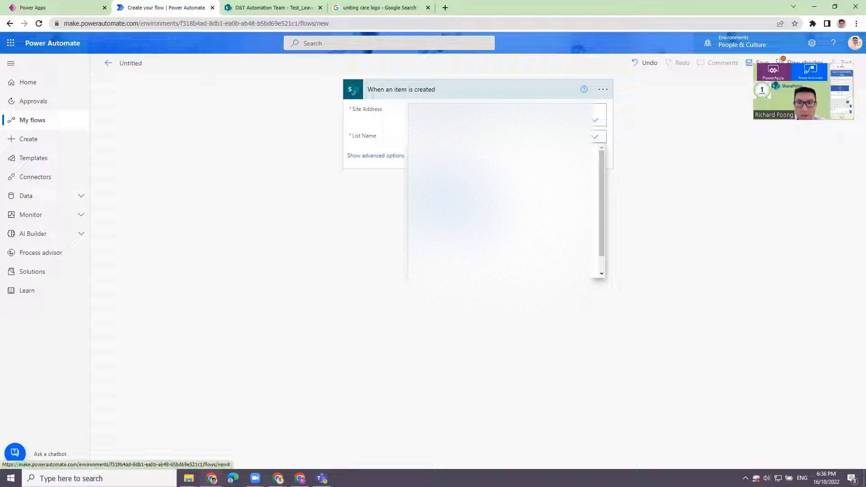
pyautogui.click(447, 203)
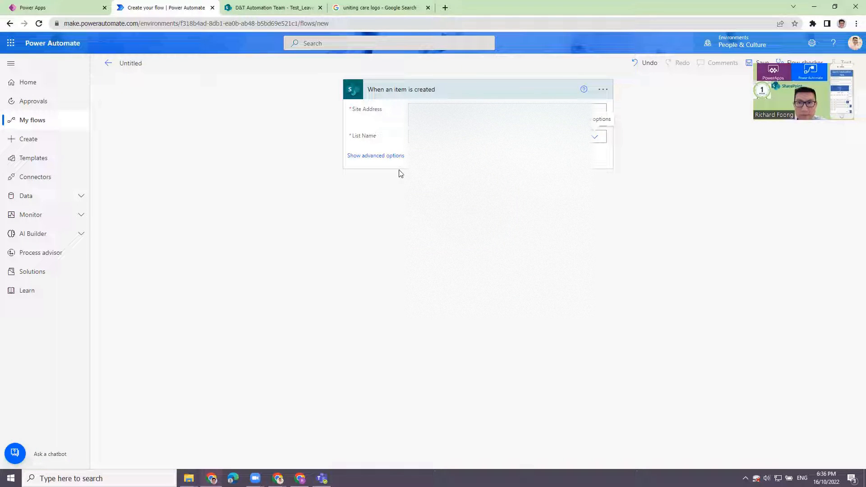
pyautogui.click(403, 156)
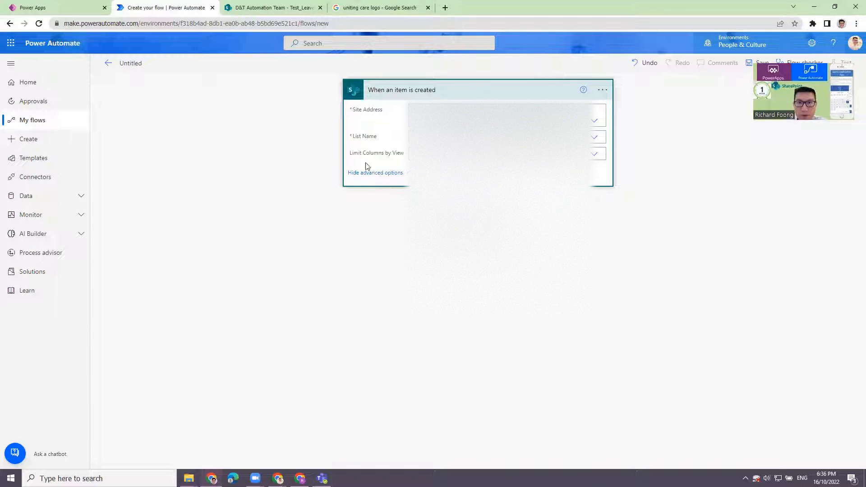
# Add the Office 365 Outlook action "Send email with options" after the trigger, checking the SharePoint list's columns on the way
pyautogui.click(464, 206)
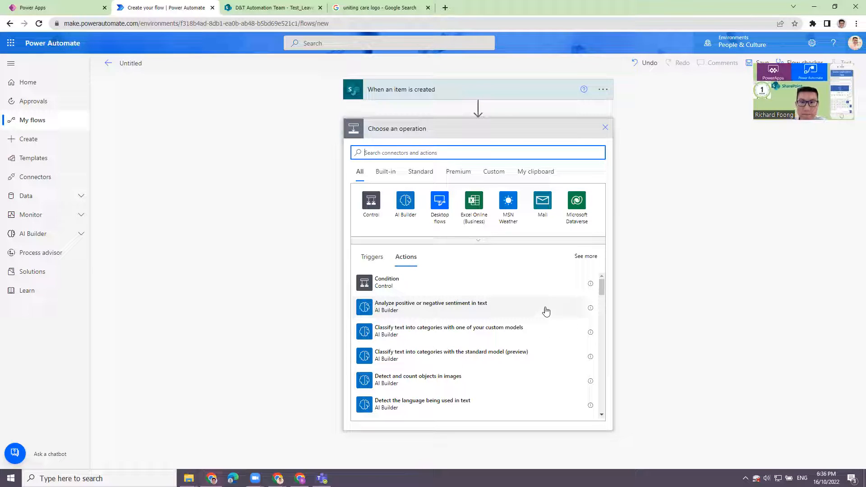
pyautogui.moveTo(600, 294); pyautogui.dragTo(598, 342)
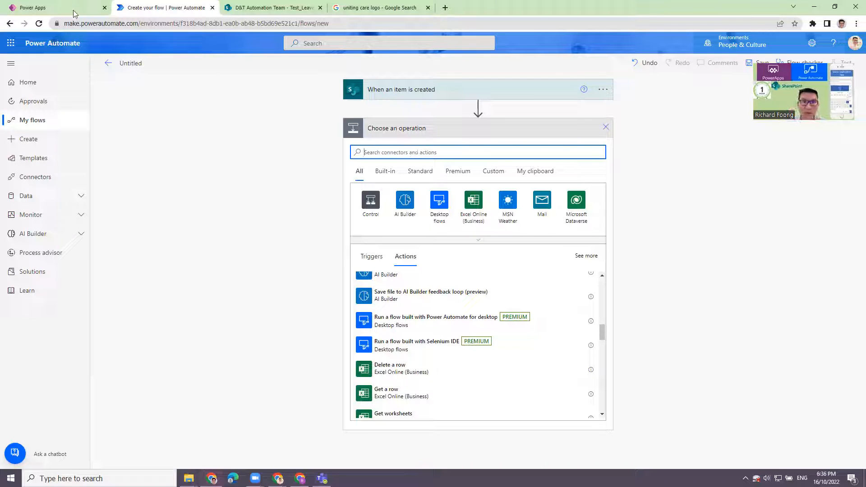
pyautogui.click(243, 9)
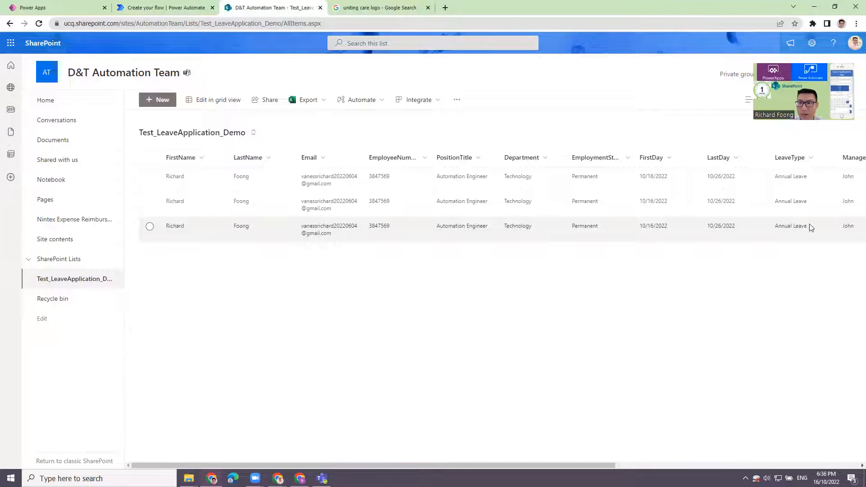
pyautogui.click(155, 8)
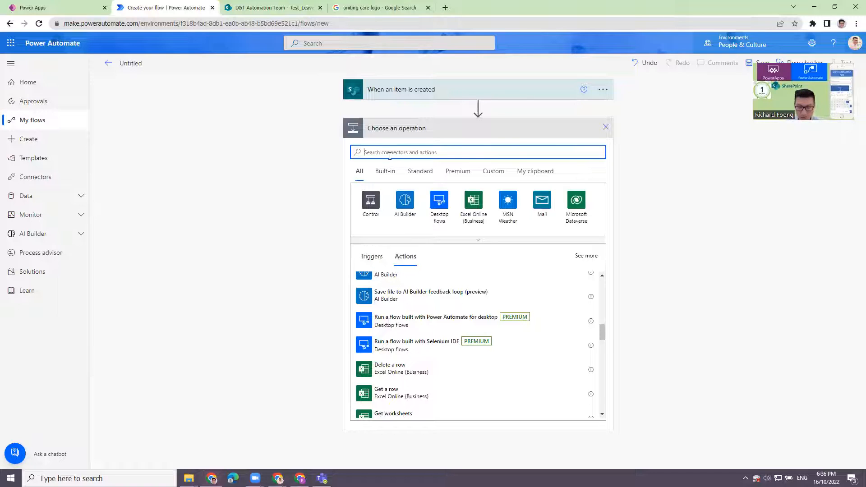
pyautogui.write('send email with option')
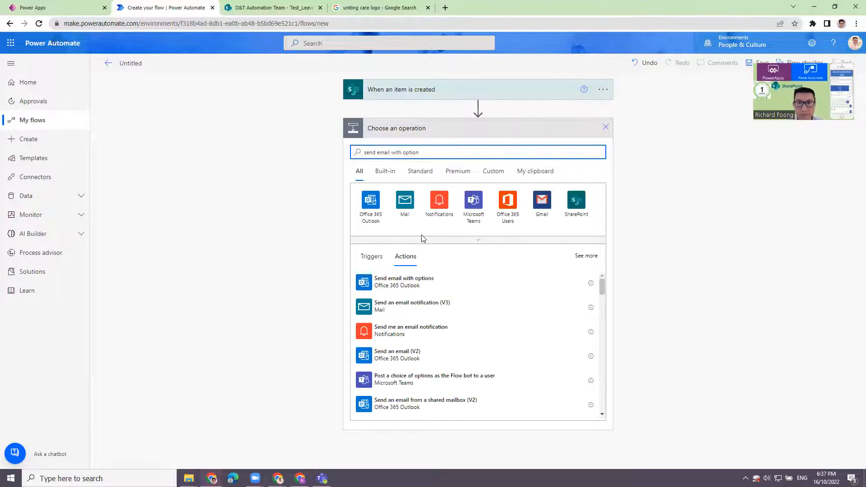
pyautogui.click(432, 287)
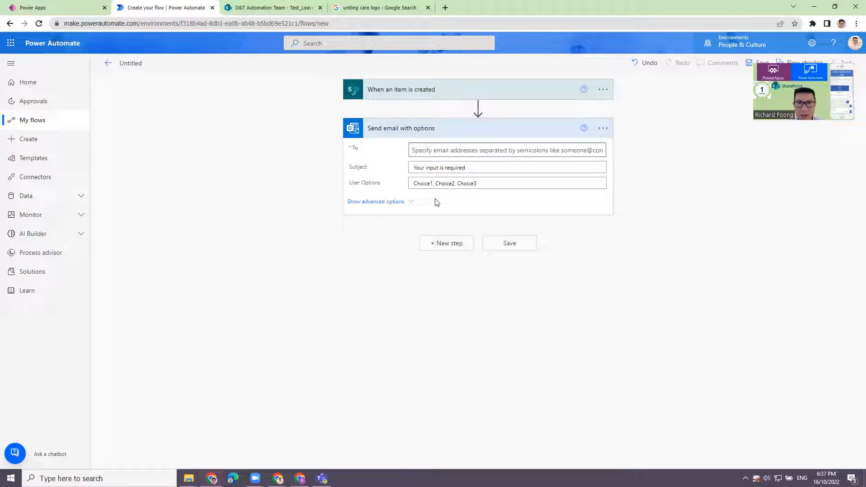
# Replace the email's default user options with Approved, Rejected
pyautogui.doubleClick(419, 183)
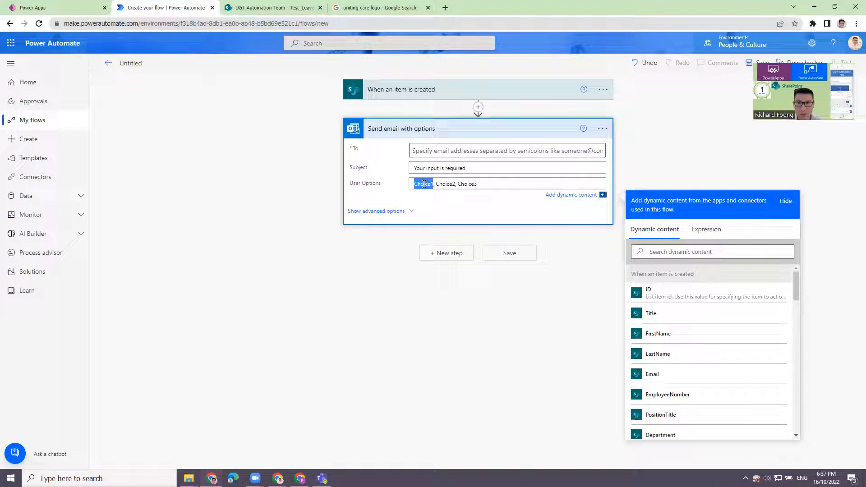
pyautogui.write('Approved')
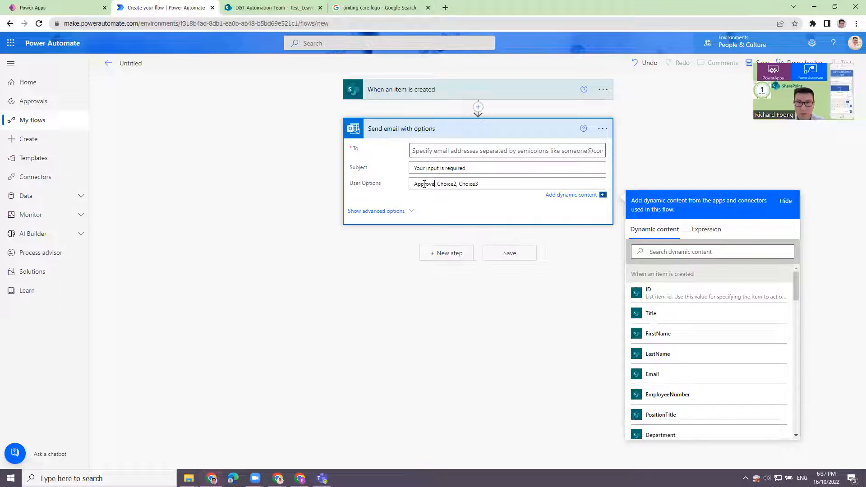
pyautogui.press('Delete')
pyautogui.press('Delete')
pyautogui.press('Delete')
pyautogui.press('Delete')
pyautogui.press('Delete')
pyautogui.press('Delete')
pyautogui.press('Delete')
pyautogui.press('Delete')
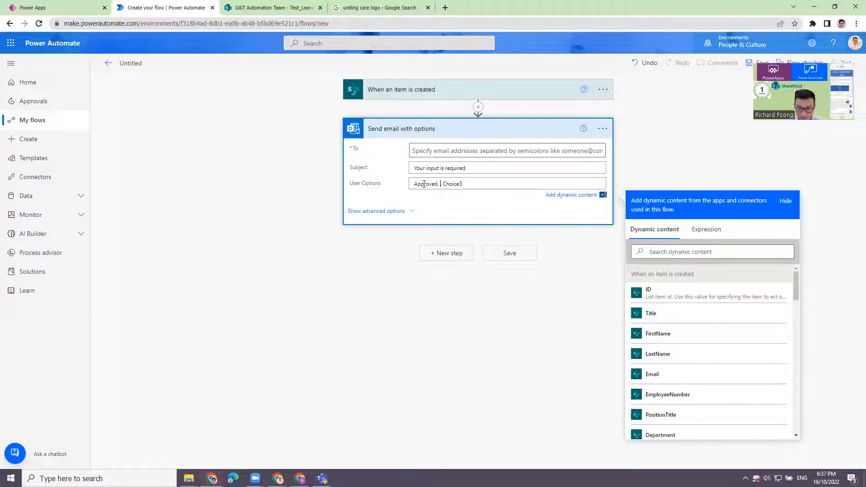
pyautogui.write('Rejected')
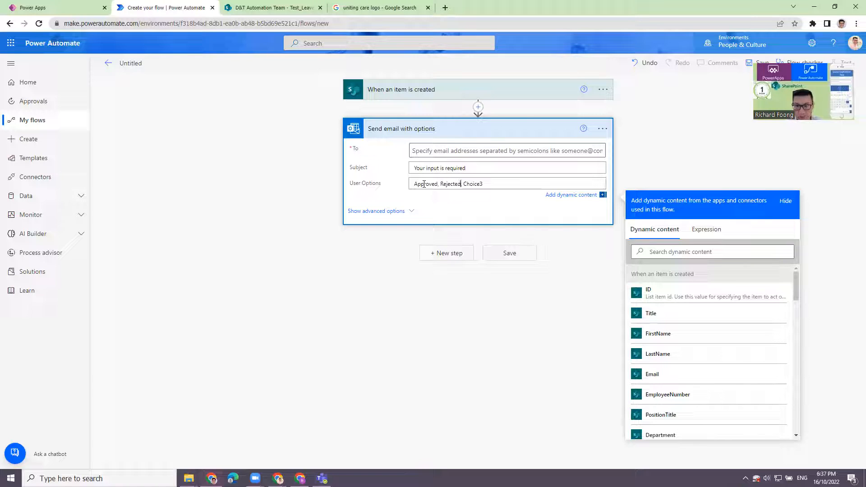
pyautogui.press('Delete')
pyautogui.press('Delete')
pyautogui.press('Delete')
pyautogui.press('Delete')
pyautogui.press('Delete')
pyautogui.press('Delete')
pyautogui.press('Delete')
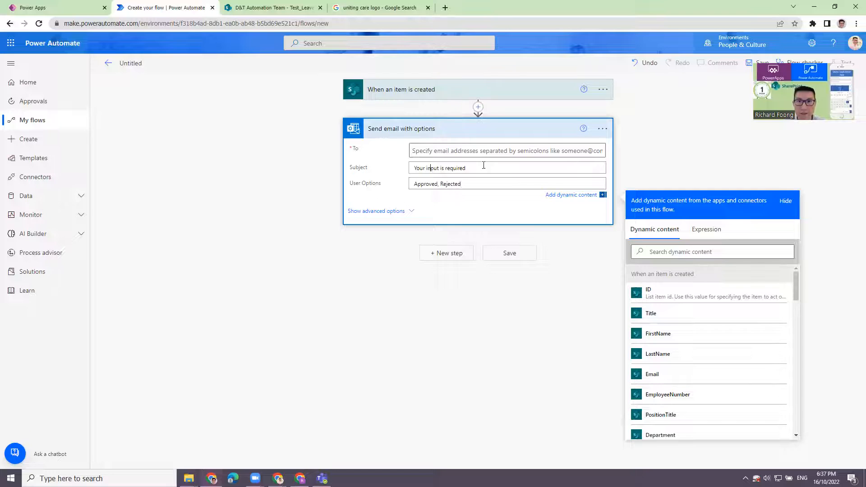
# Change the email subject to "Your Approval Is Required"
pyautogui.moveTo(484, 166); pyautogui.dragTo(398, 168)
pyautogui.write('You')
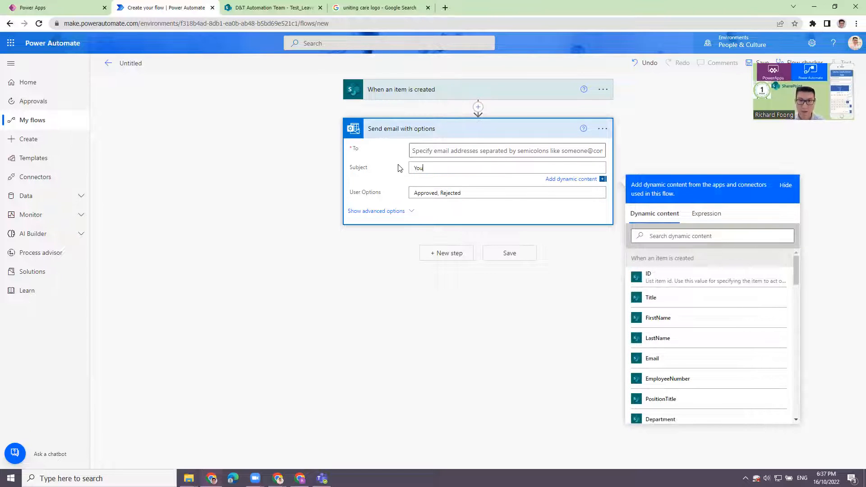
pyautogui.write('r Approval Is Required')
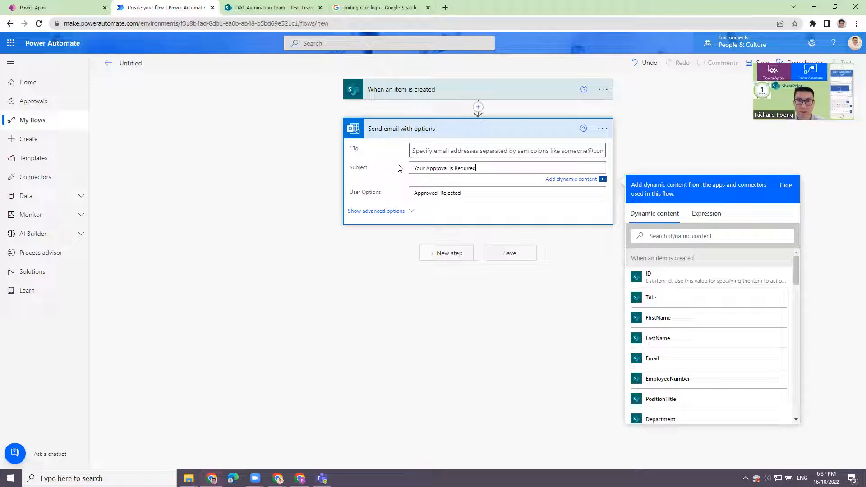
# Set the email's recipient to the ManagerEmail dynamic value from the trigger
pyautogui.click(421, 157)
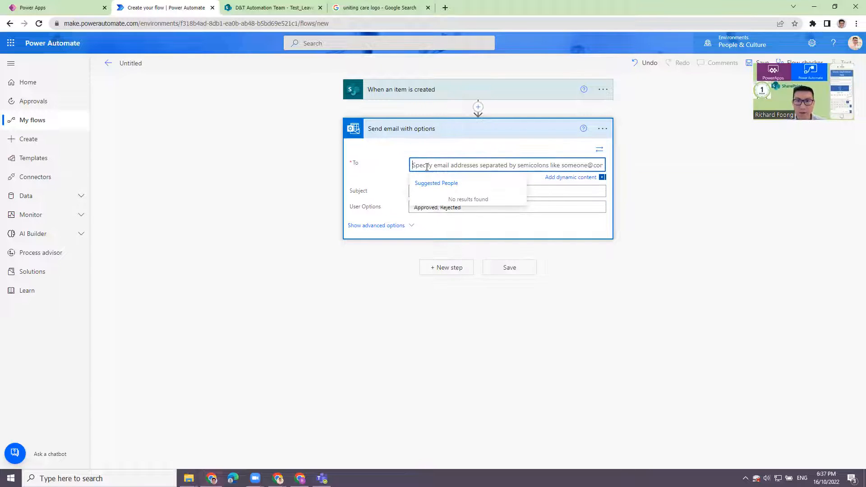
pyautogui.click(560, 178)
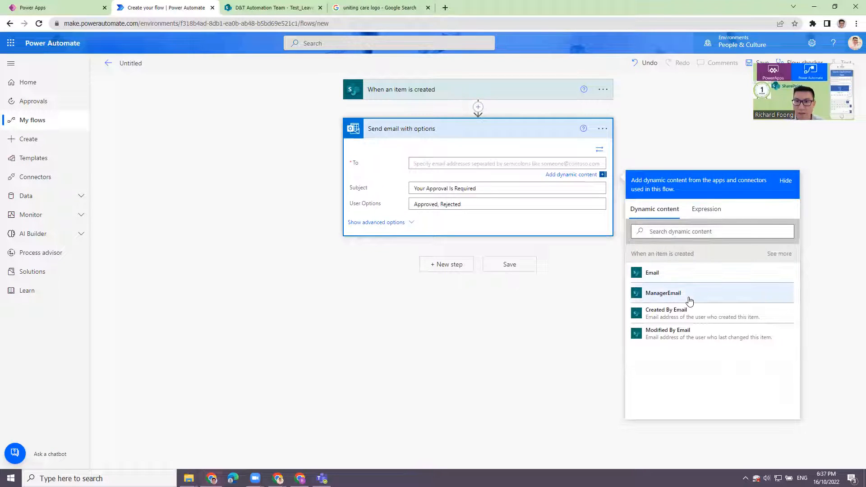
pyautogui.click(664, 293)
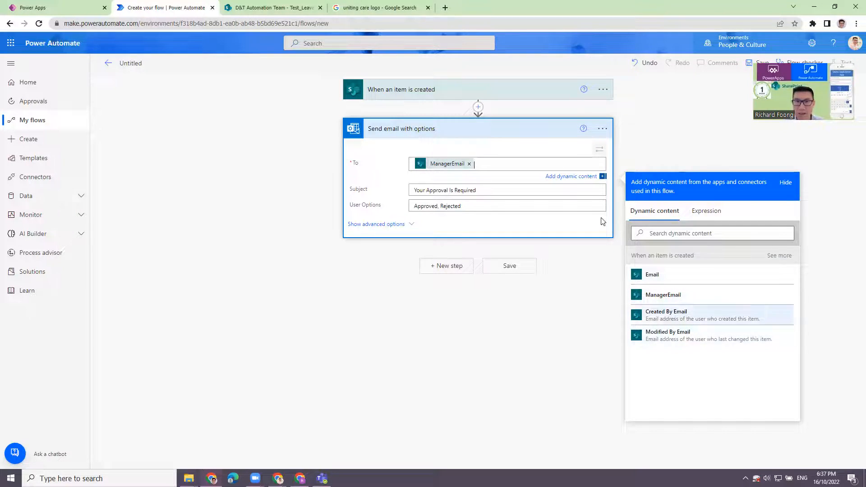
# In the email action's advanced options, set both Show HTML confirmation dialog and Use only HTML message to Yes
pyautogui.click(439, 91)
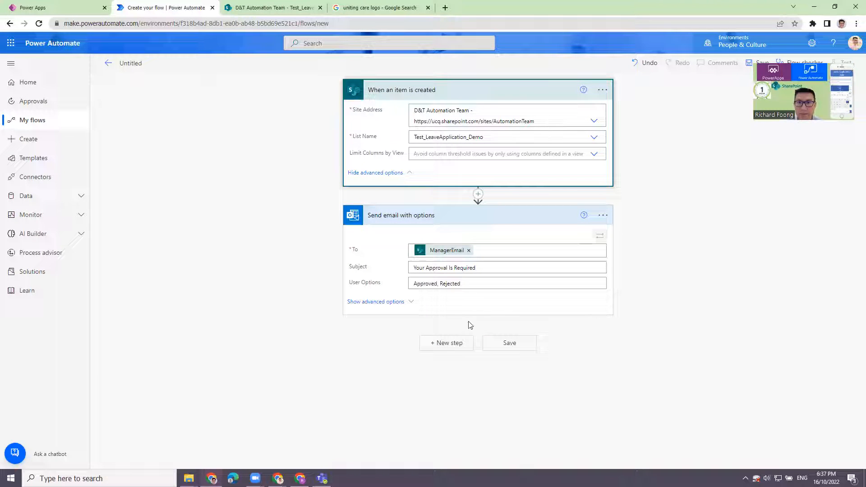
pyautogui.click(409, 303)
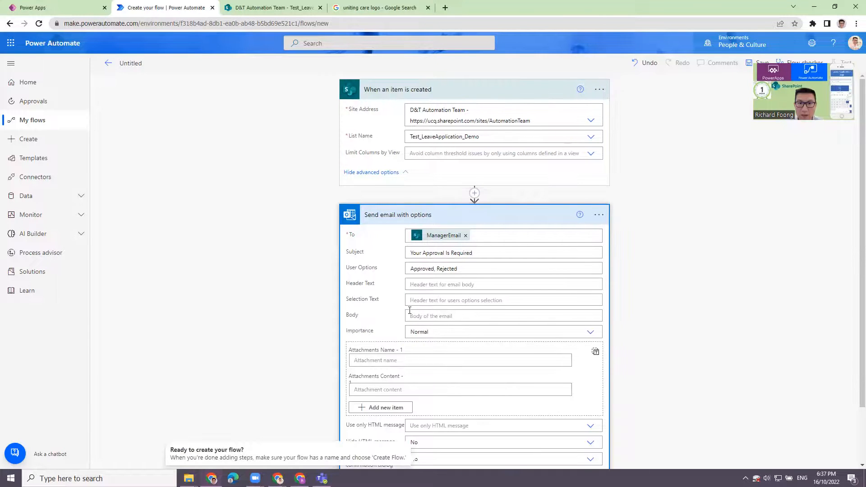
pyautogui.scroll(-2, 404, 303)
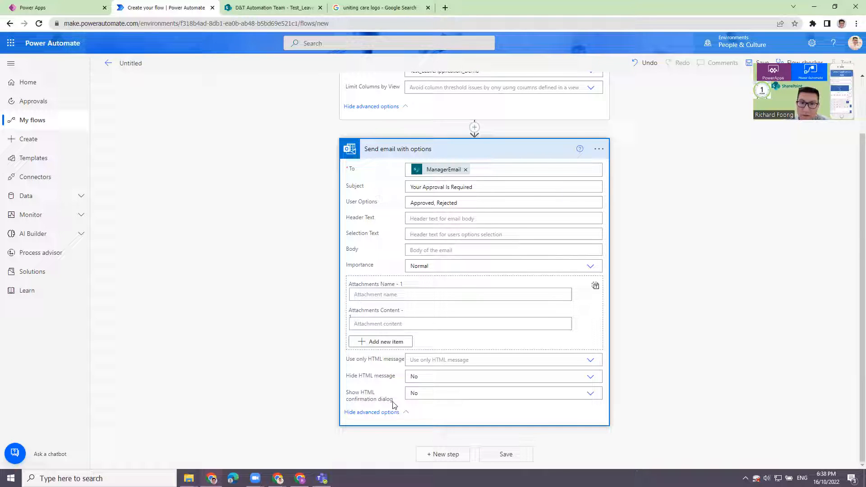
pyautogui.click(588, 396)
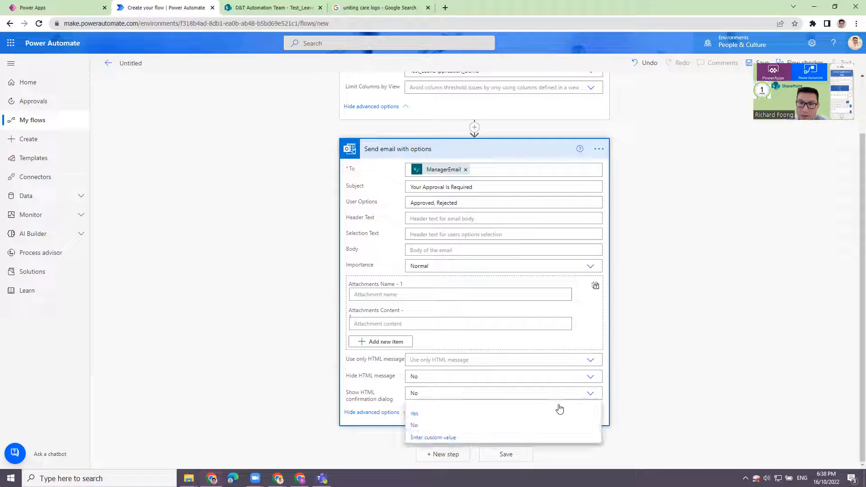
pyautogui.click(420, 416)
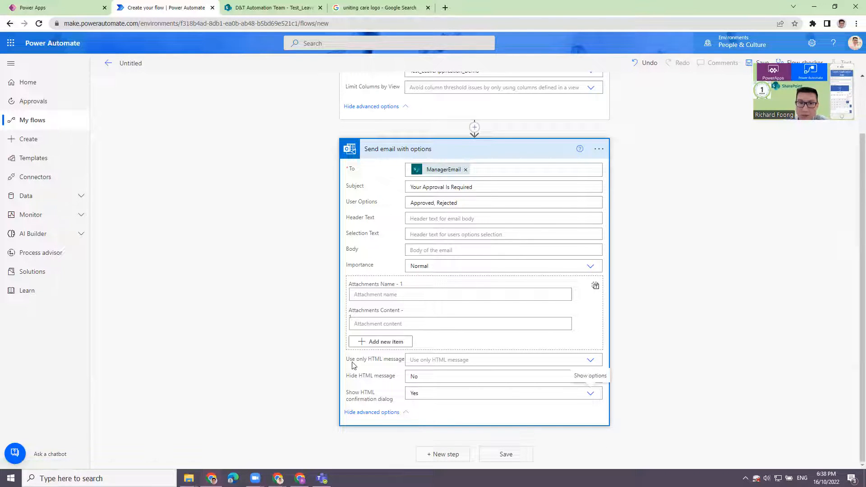
pyautogui.click(590, 360)
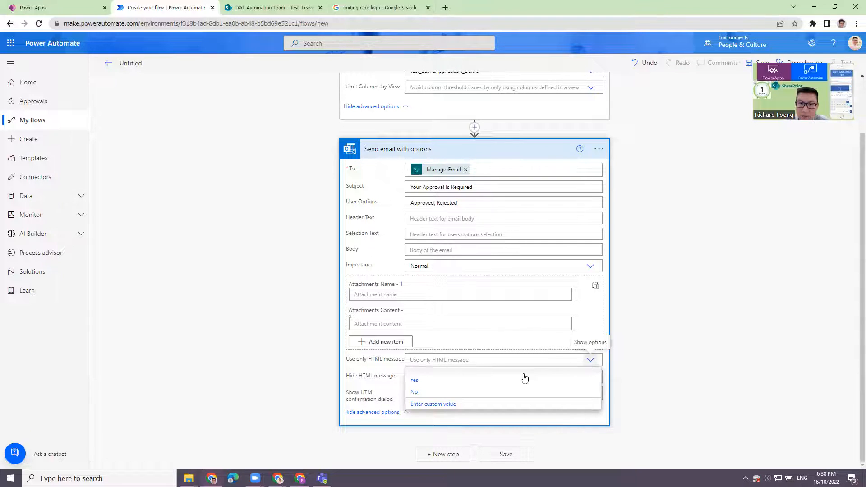
pyautogui.click(418, 381)
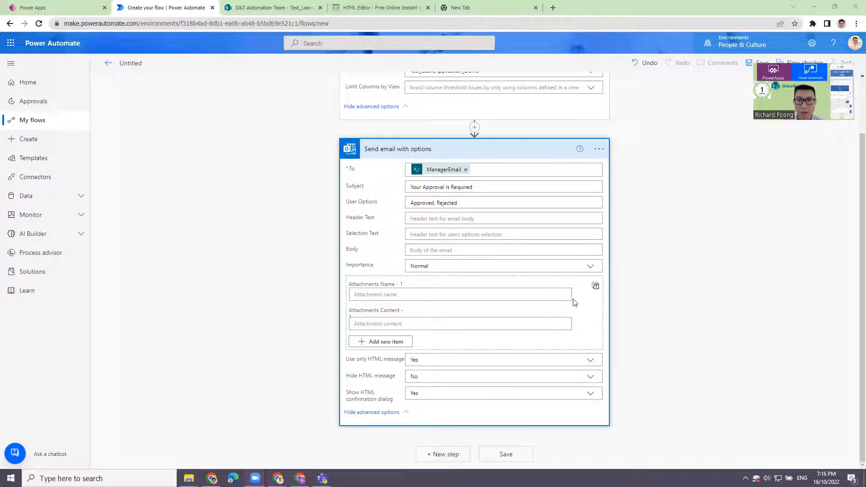
# Search Google for "html editor" and switch to the html-online.com editor for composing the email body
pyautogui.click(436, 252)
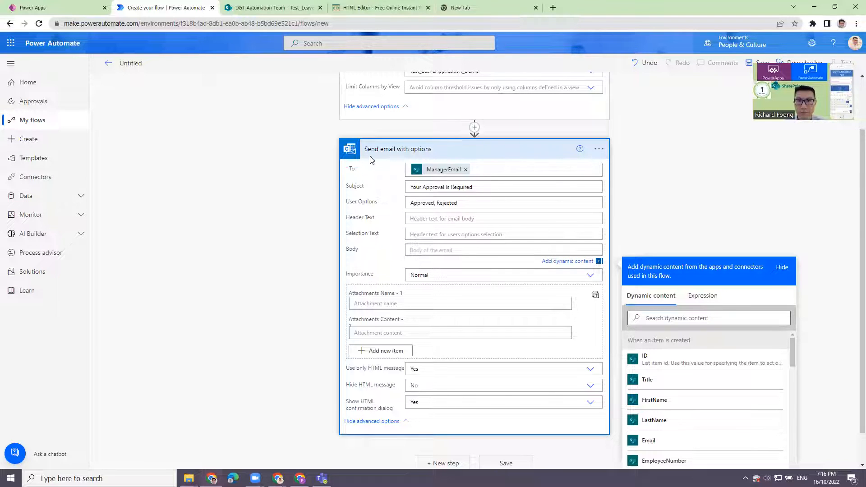
pyautogui.click(442, 8)
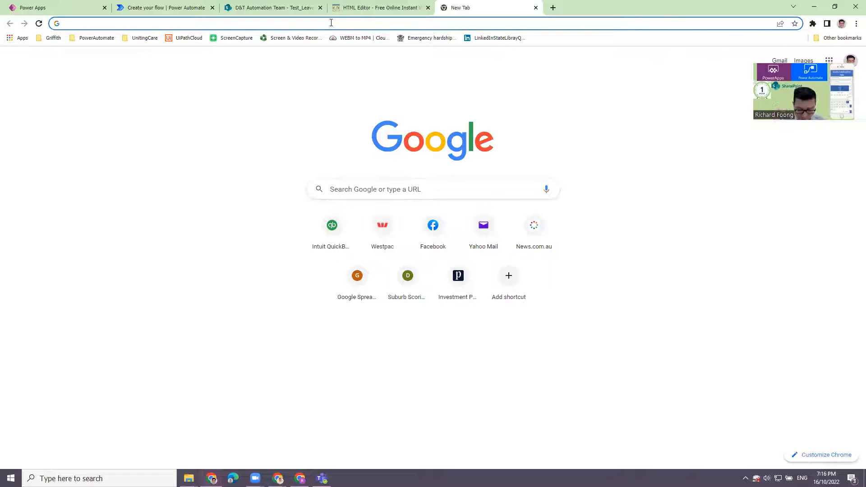
pyautogui.write('html editor')
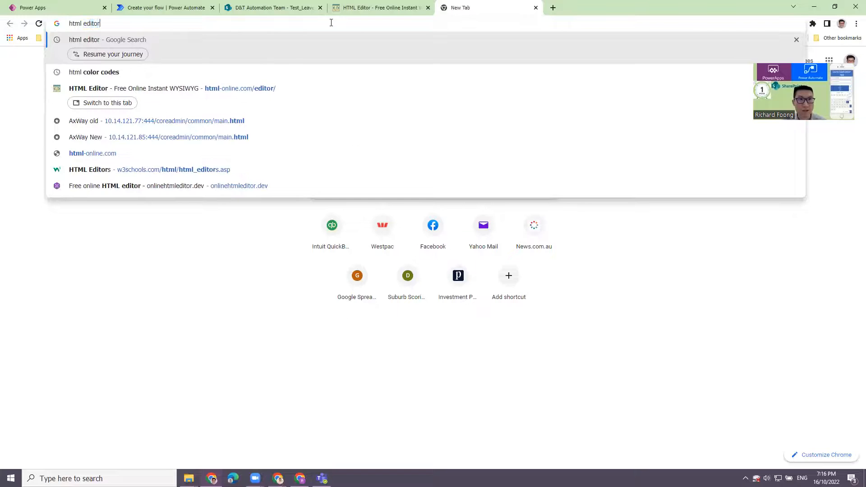
pyautogui.press('Return')
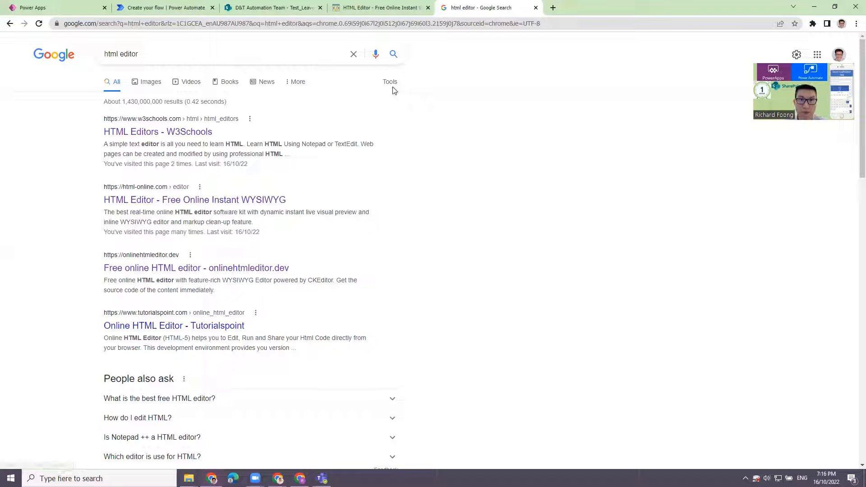
pyautogui.click(380, 10)
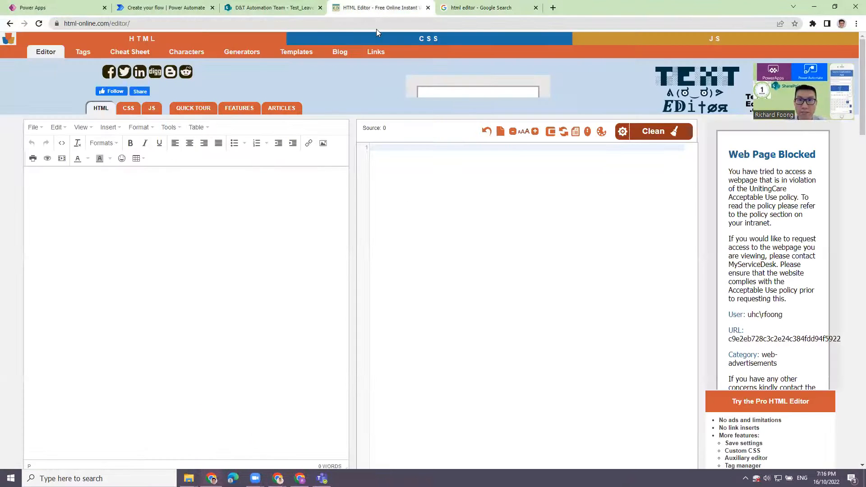